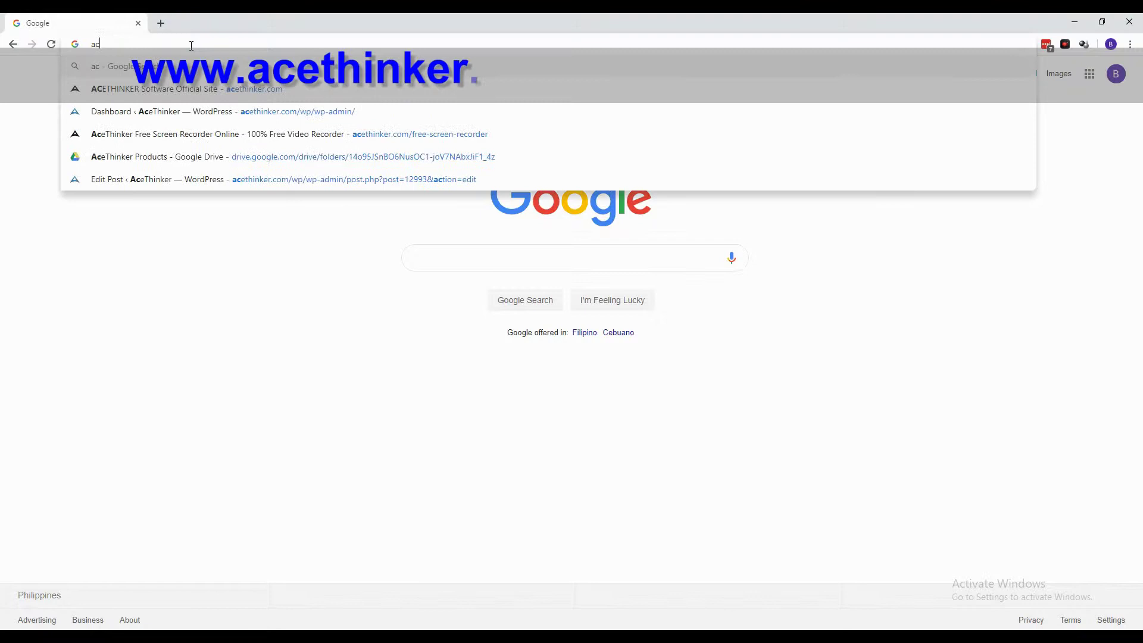
# Load acethinker.com/desktop-recorder in Chrome by accepting the address bar's autocomplete.
pyautogui.write('ethinker.com/desktop')
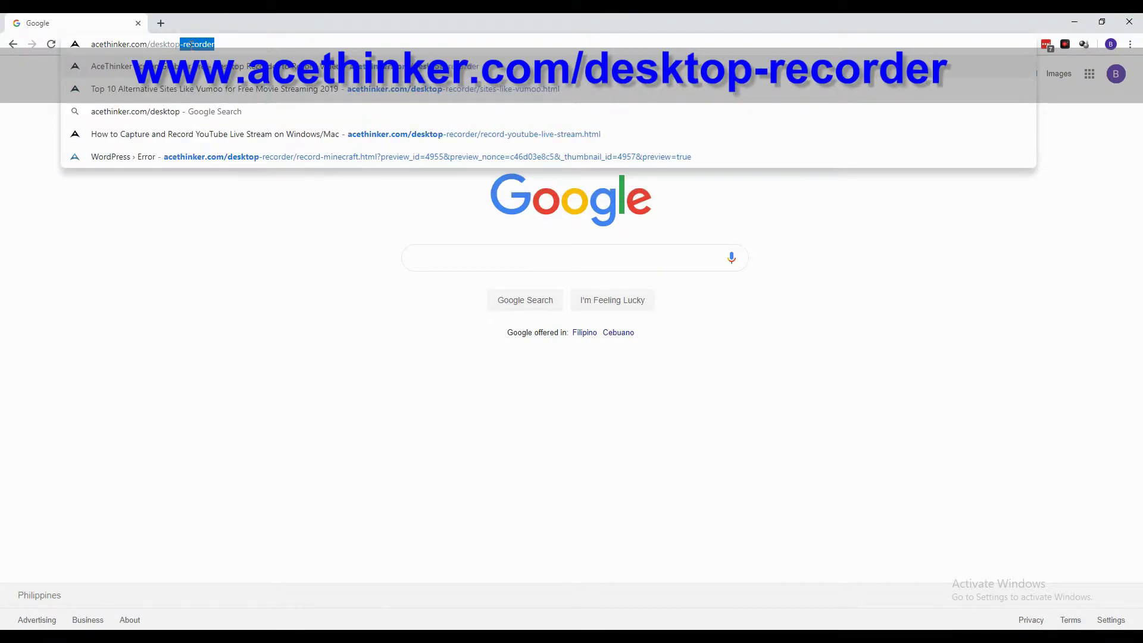
pyautogui.press('End')
pyautogui.press('Return')
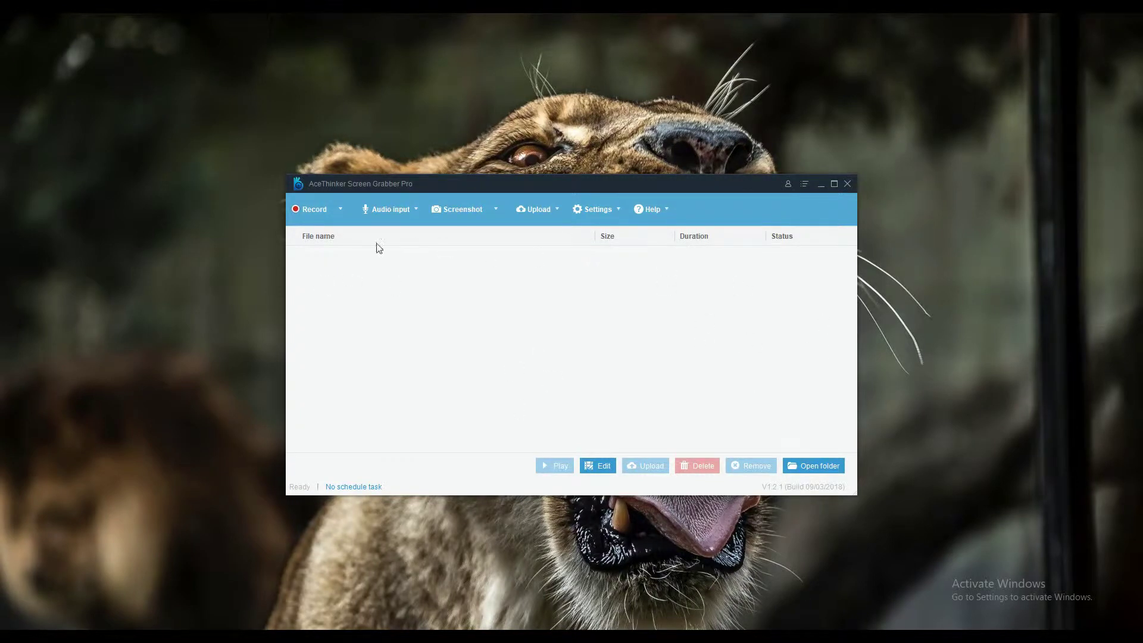
# Choose the Region recording mode from the Record dropdown list.
pyautogui.click(340, 209)
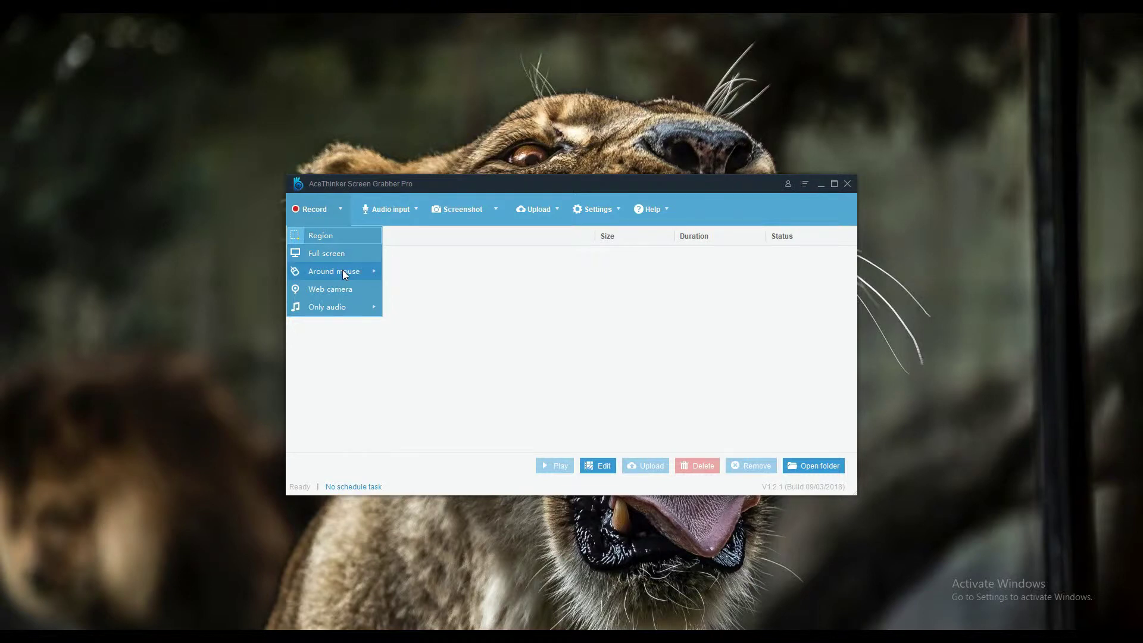
pyautogui.moveTo(342, 270)
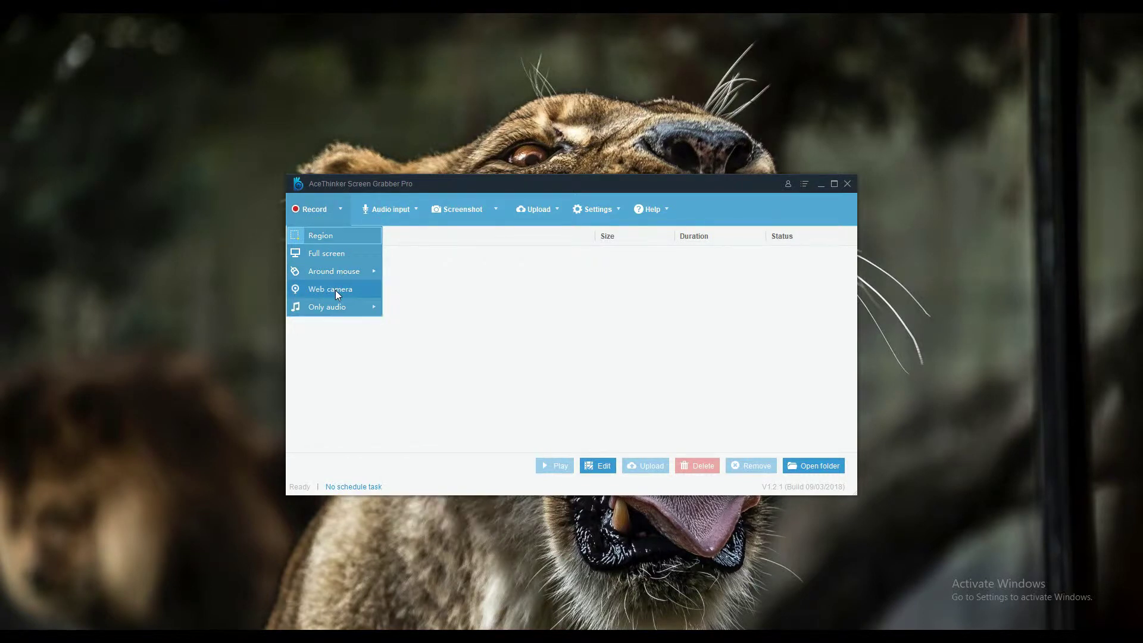
pyautogui.moveTo(327, 314)
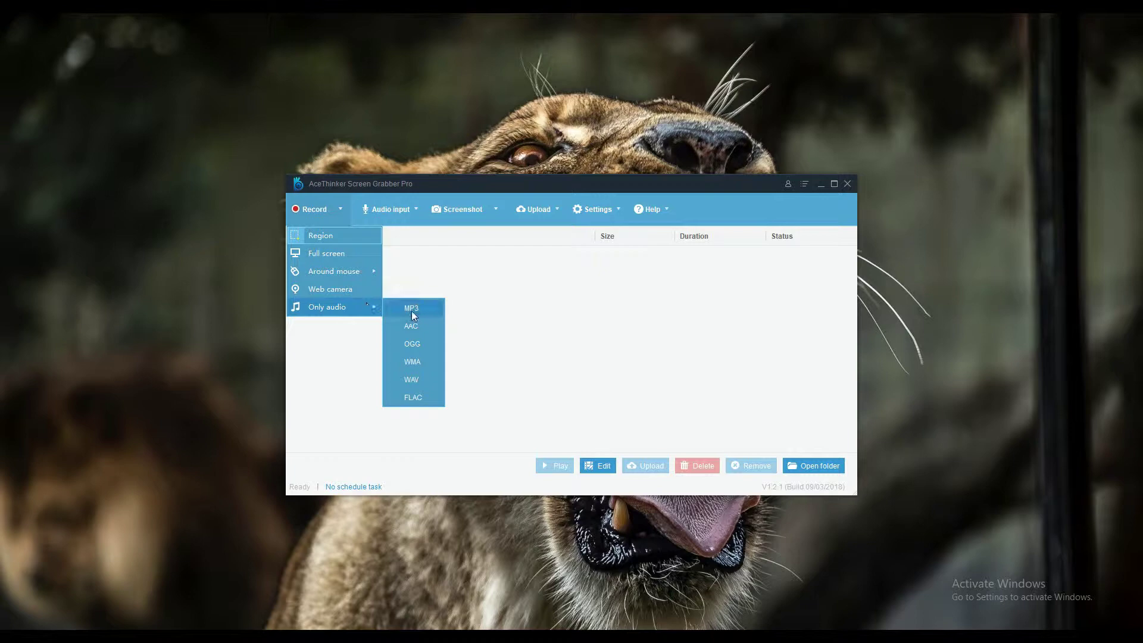
pyautogui.click(446, 258)
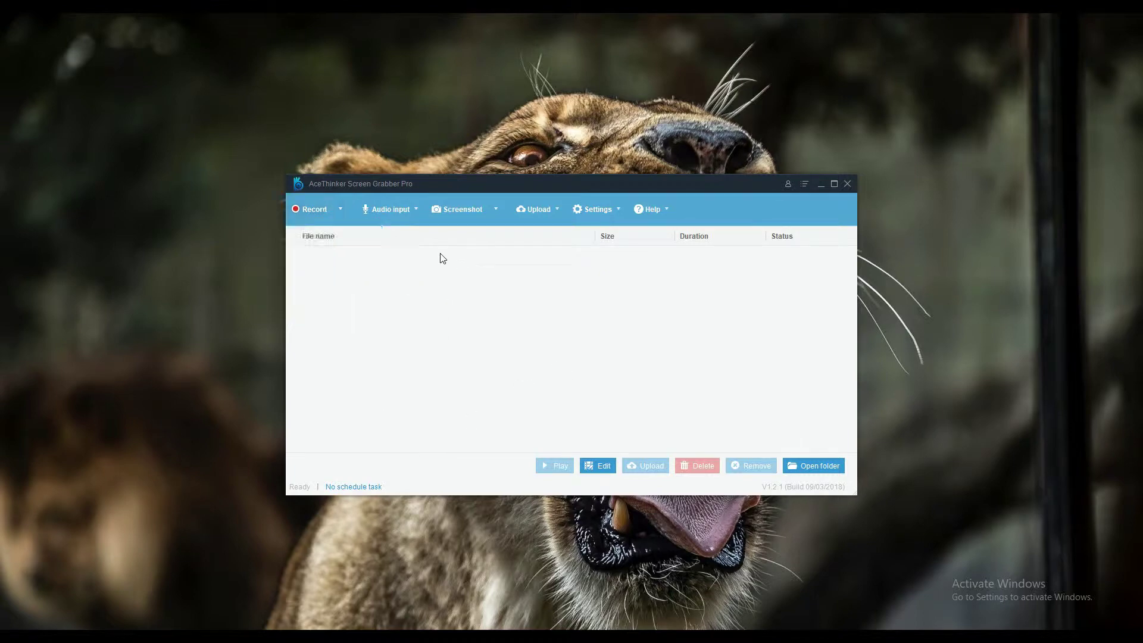
pyautogui.click(345, 208)
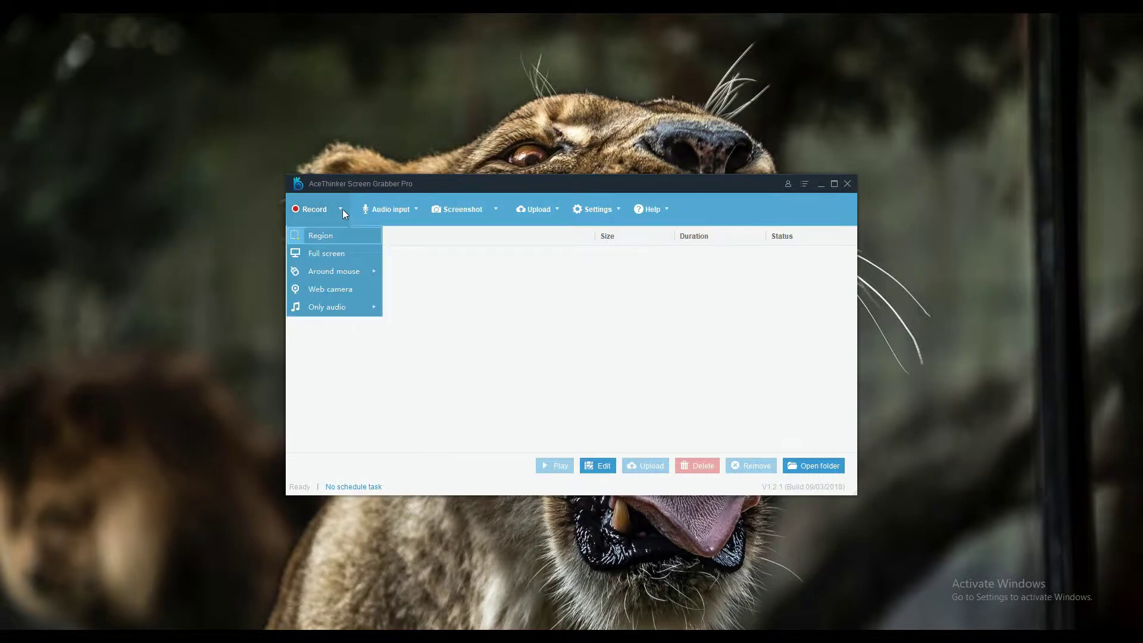
pyautogui.click(324, 236)
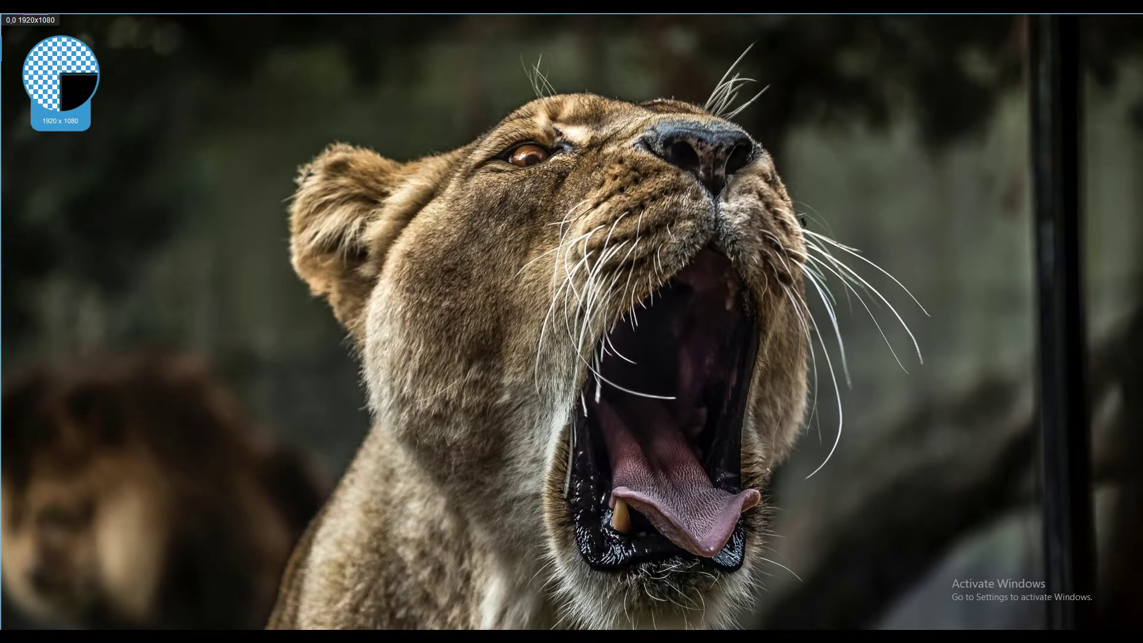
# Drag a full-screen 1920×1026 recording region and confirm it with OK.
pyautogui.moveTo(0, 13); pyautogui.dragTo(1142, 623)
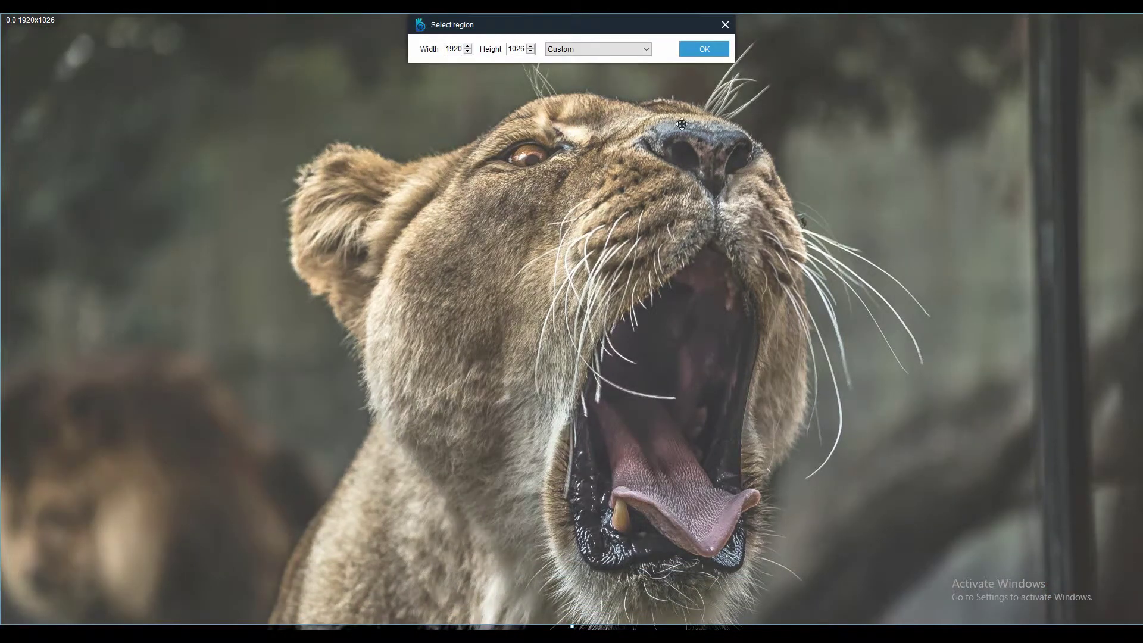
pyautogui.moveTo(574, 28); pyautogui.dragTo(555, 516)
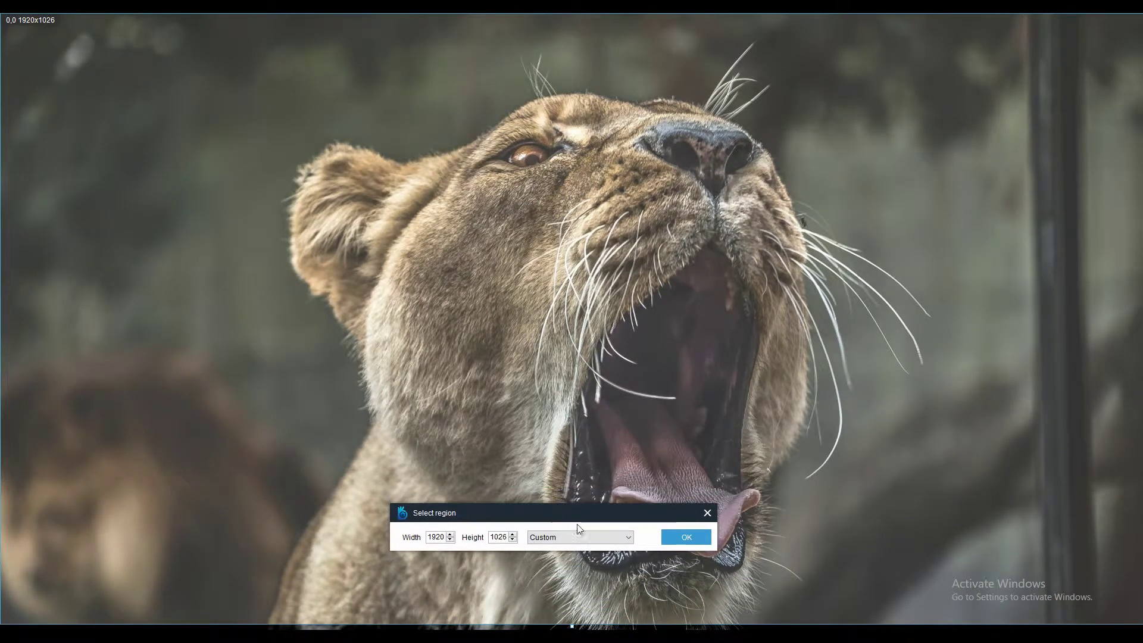
pyautogui.click(687, 537)
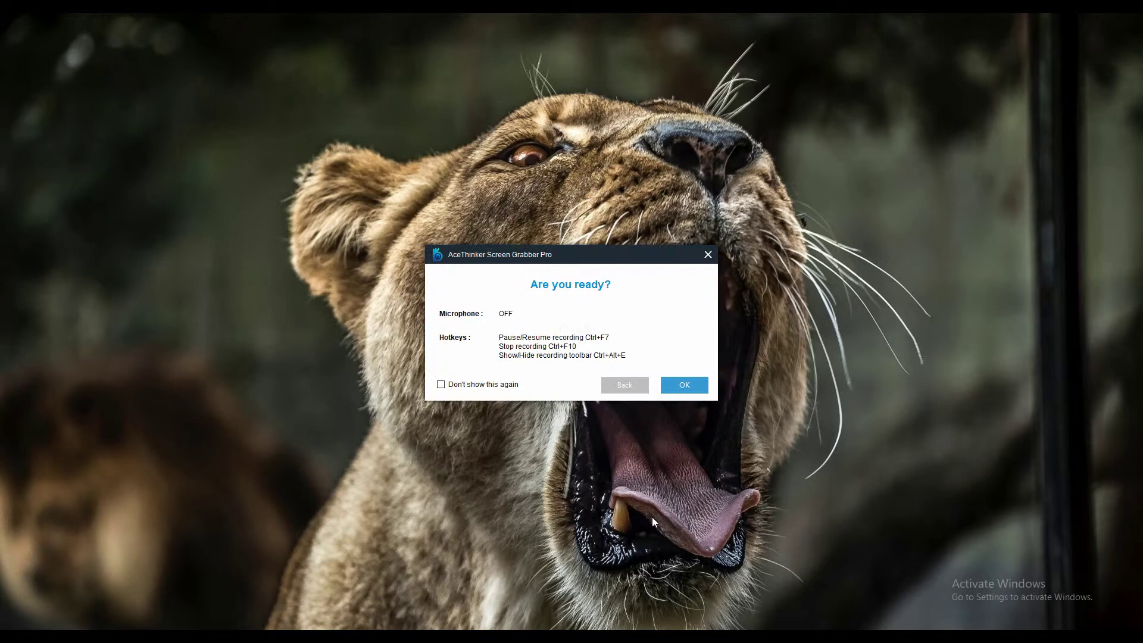
# Start recording and draw a red arrow toward the lioness's head.
pyautogui.click(684, 386)
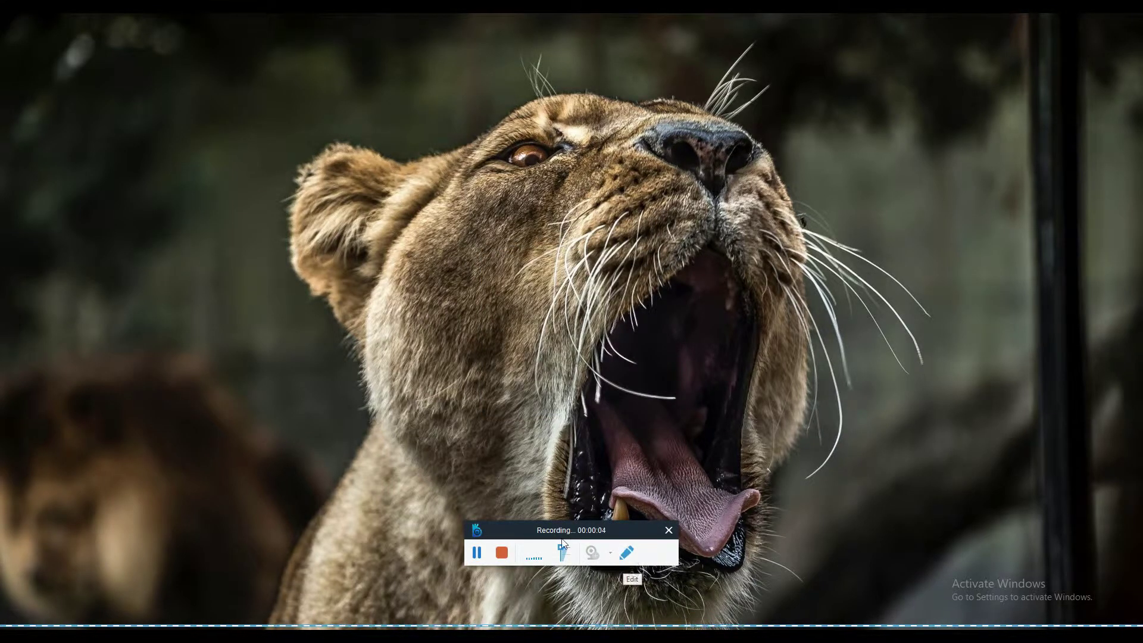
pyautogui.click(625, 553)
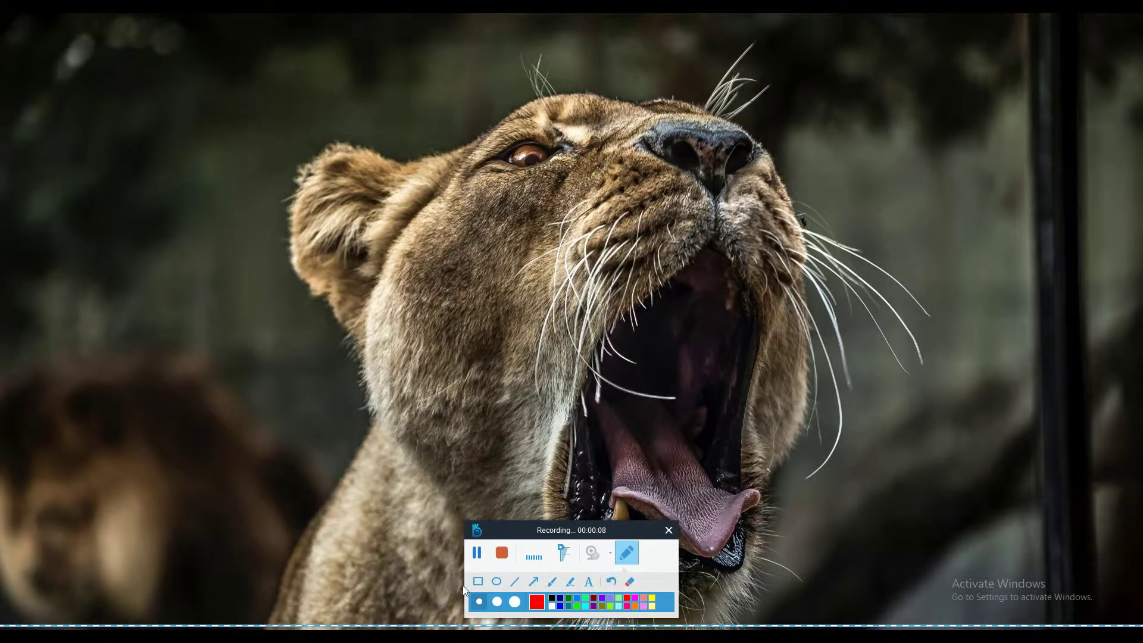
pyautogui.click(535, 582)
pyautogui.moveTo(113, 306)
pyautogui.mouseDown()
pyautogui.moveTo(262, 325)
pyautogui.moveTo(298, 344)
pyautogui.mouseUp()
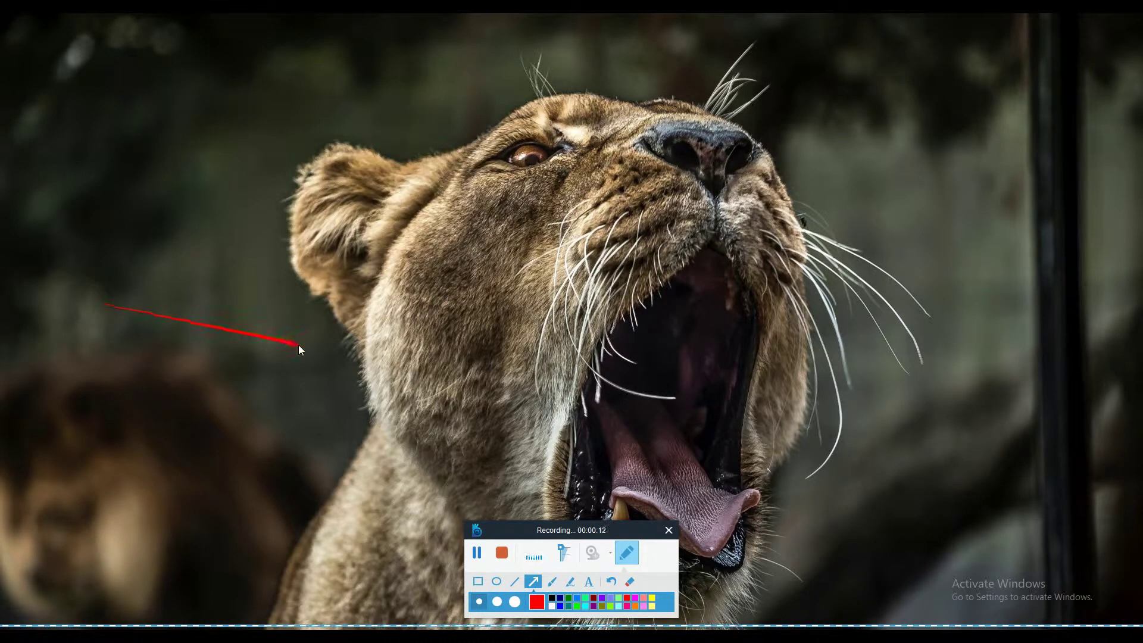
# Add blue 'LIOP' text beside the arrow's tail, then stop and save the 34-second recording.
pyautogui.click(560, 605)
pyautogui.click(588, 581)
pyautogui.click(43, 288)
pyautogui.write('LIOP')
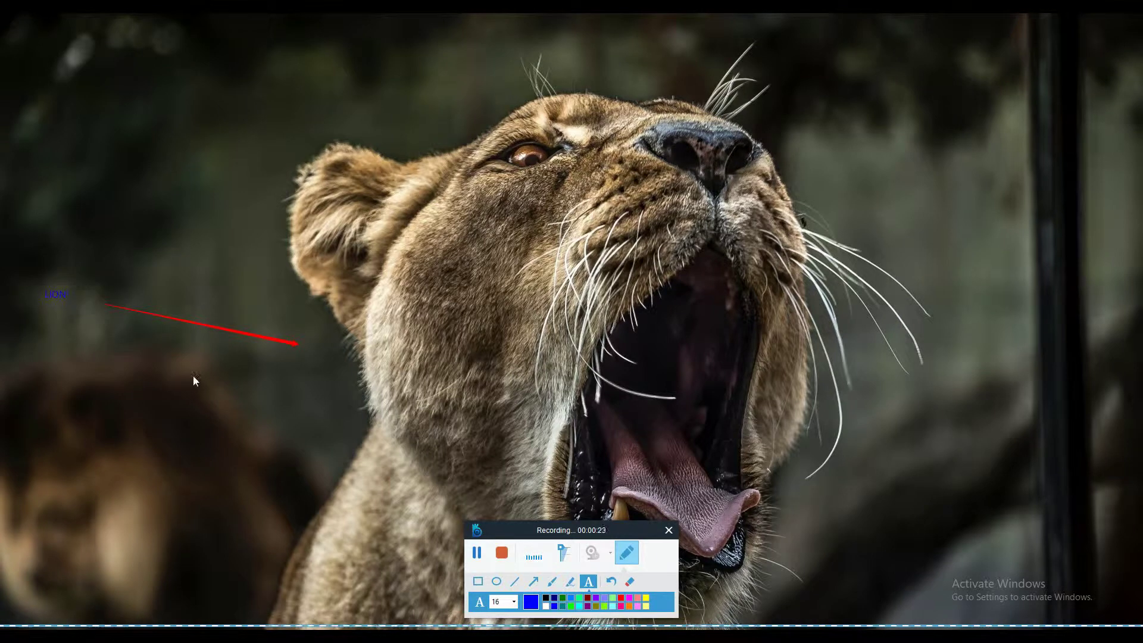
pyautogui.click(476, 552)
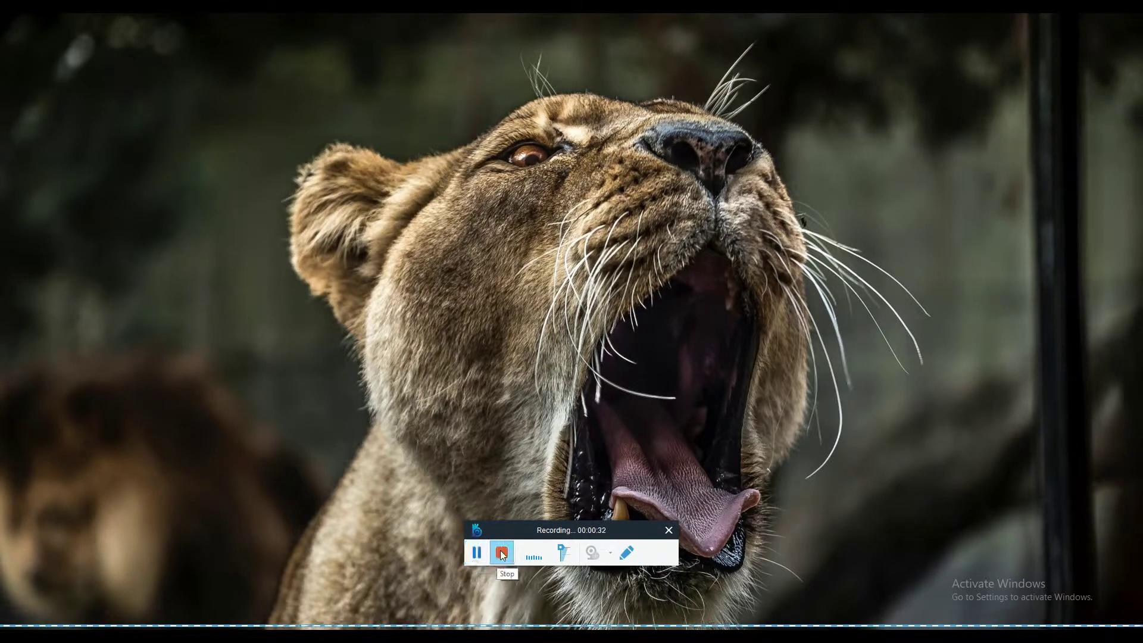
pyautogui.click(503, 553)
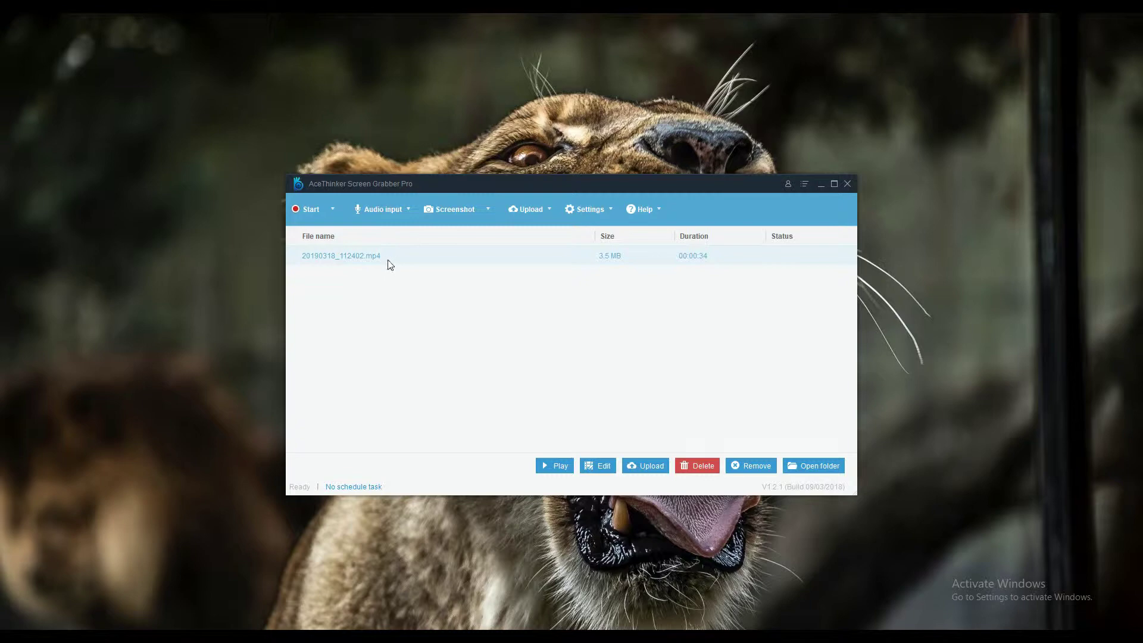
pyautogui.click(557, 466)
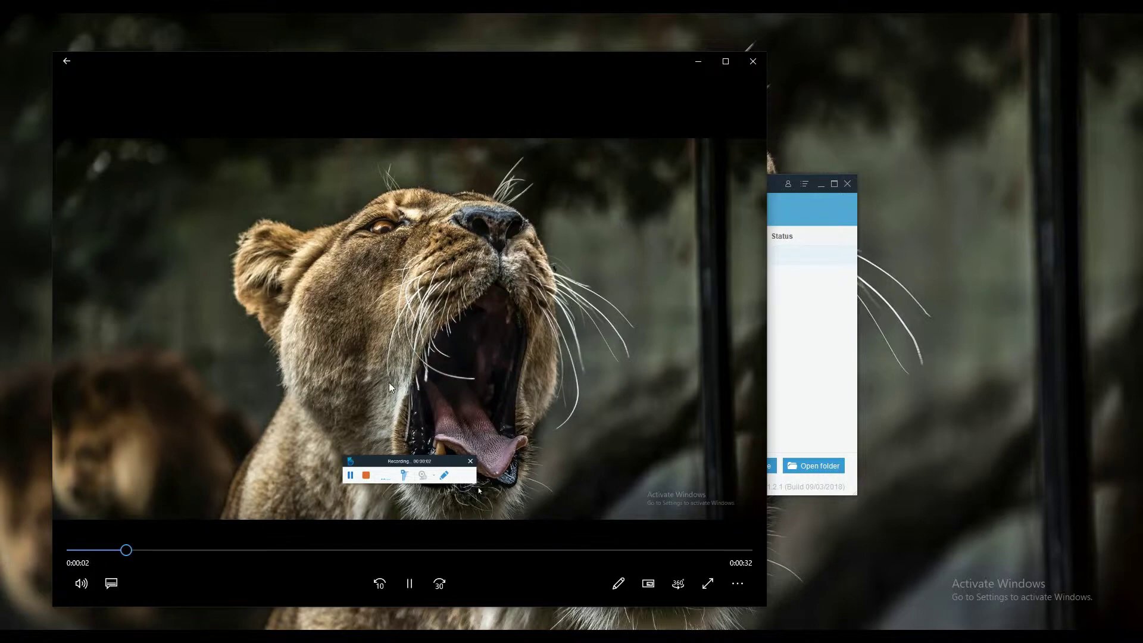
pyautogui.click(753, 61)
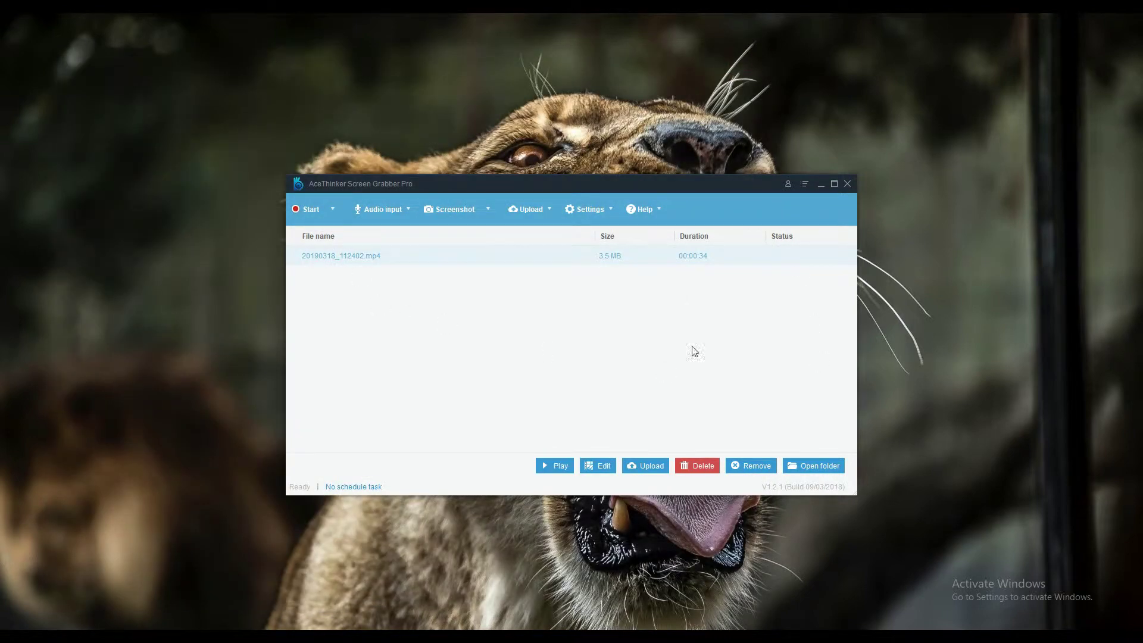
# Open the VIDEOS folder with the saved recording, then close that window.
pyautogui.click(810, 467)
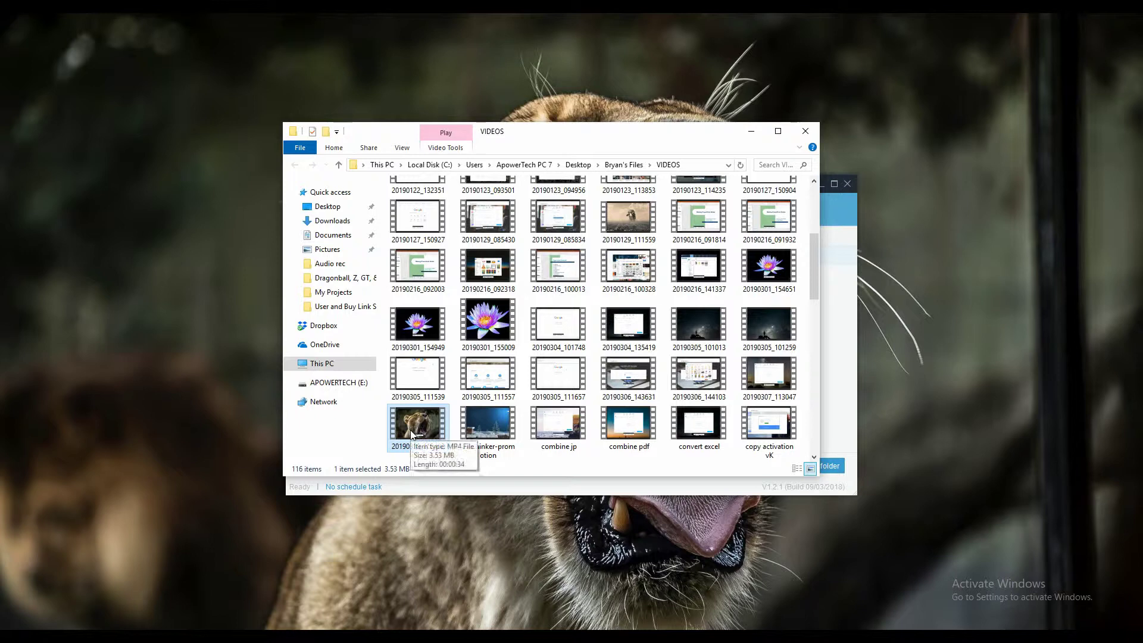
pyautogui.click(805, 131)
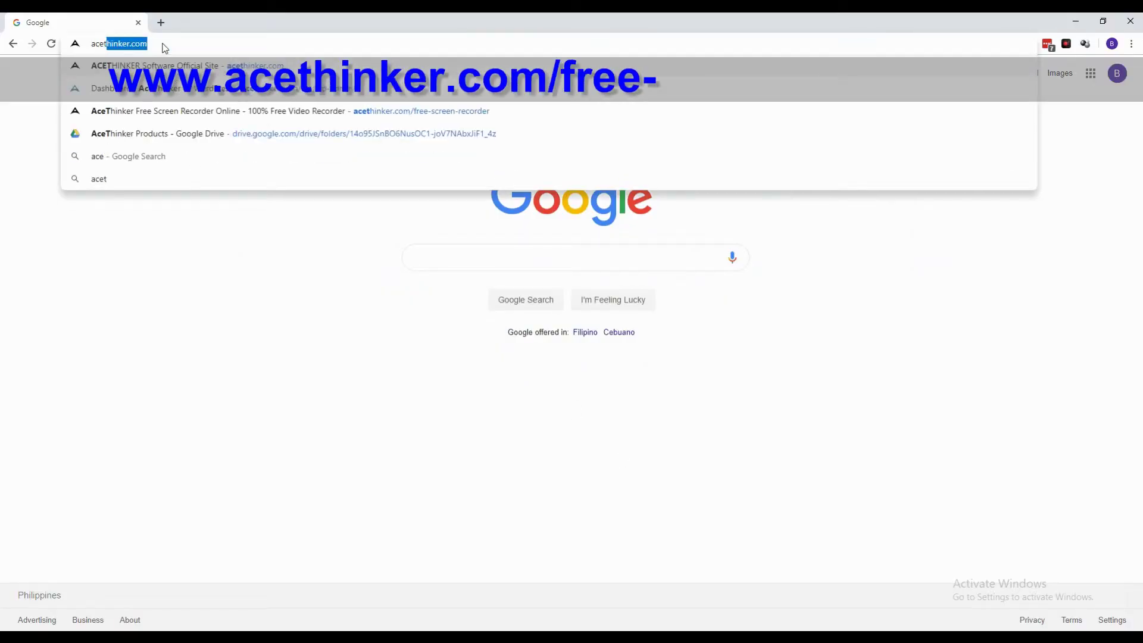
# Load acethinker.com/free-screen-recorder by accepting the address bar's autocomplete.
pyautogui.write('free')
pyautogui.press('Right')
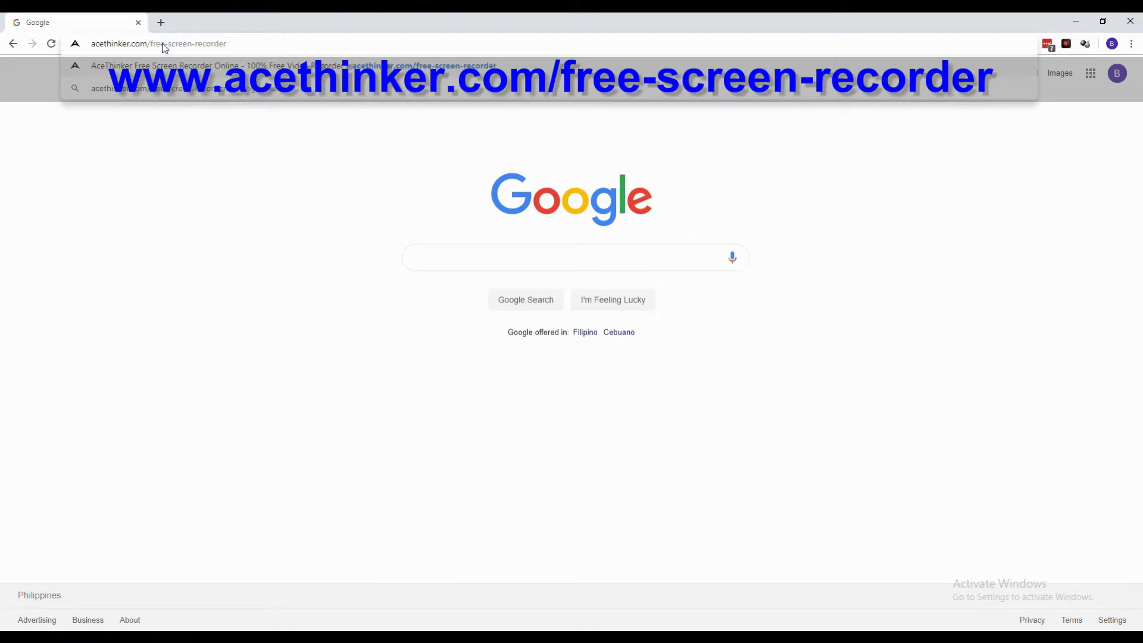
pyautogui.press('Return')
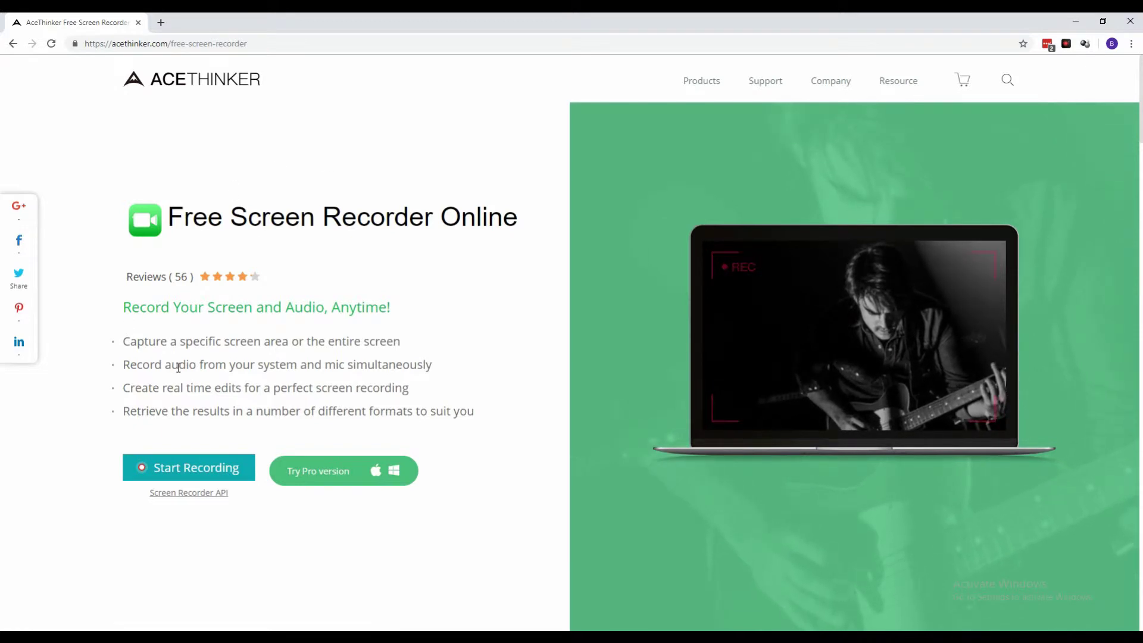
# Launch the online recorder, minimize Chrome, and move the 1213×1009 capture area over the lion's head.
pyautogui.click(196, 468)
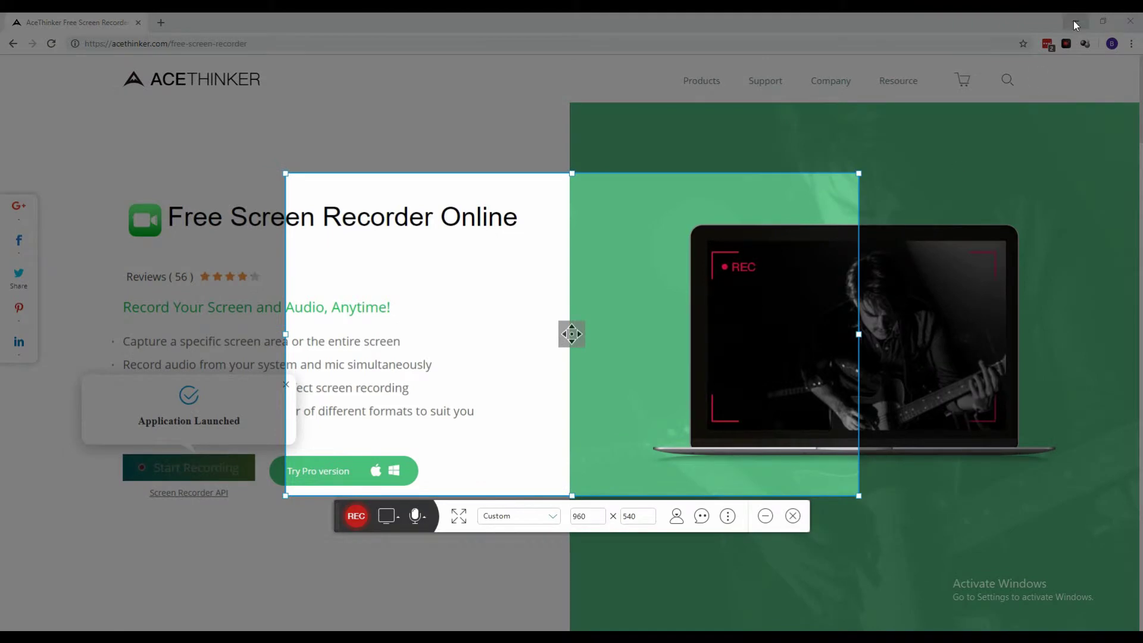
pyautogui.click(1075, 21)
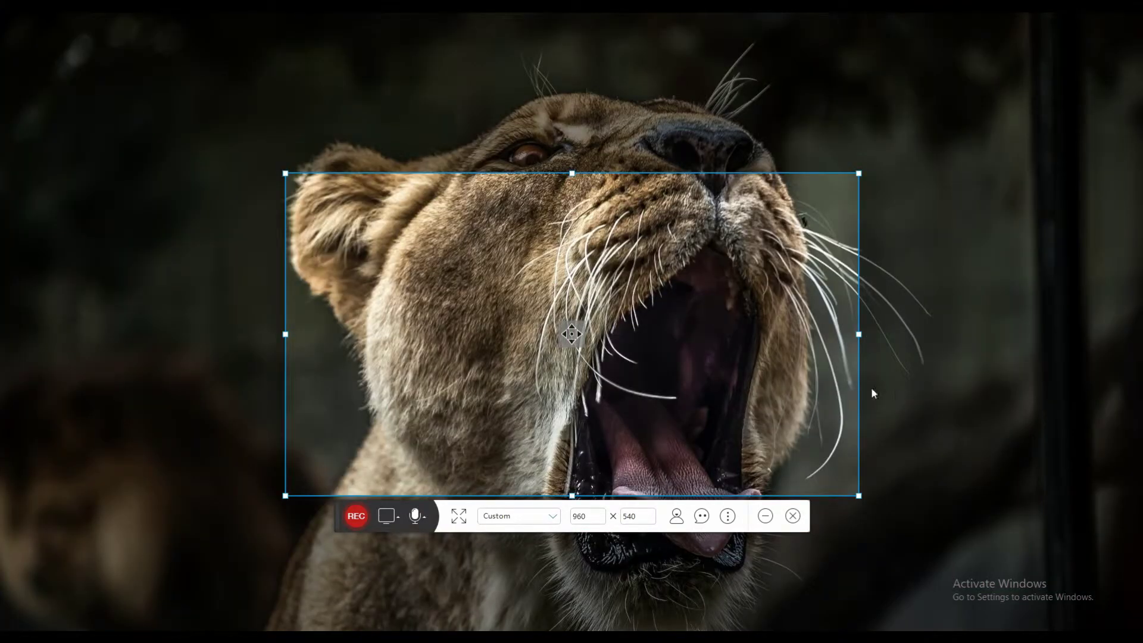
pyautogui.moveTo(570, 335); pyautogui.dragTo(510, 188)
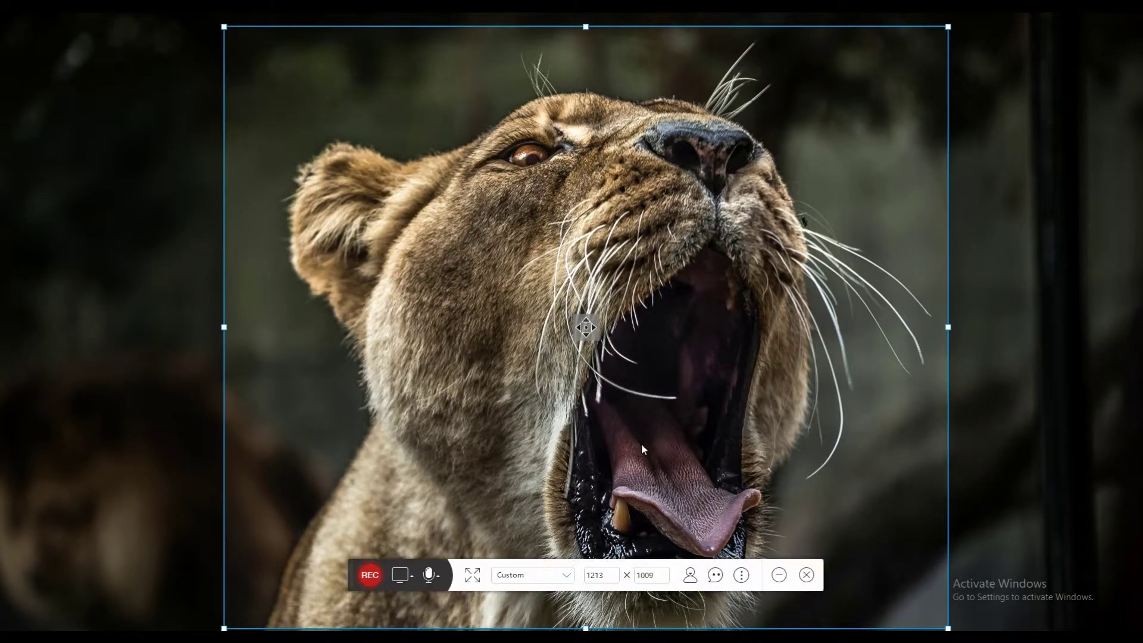
# Start recording the framed area and add red 'LION!' text above the lion's ear.
pyautogui.click(369, 575)
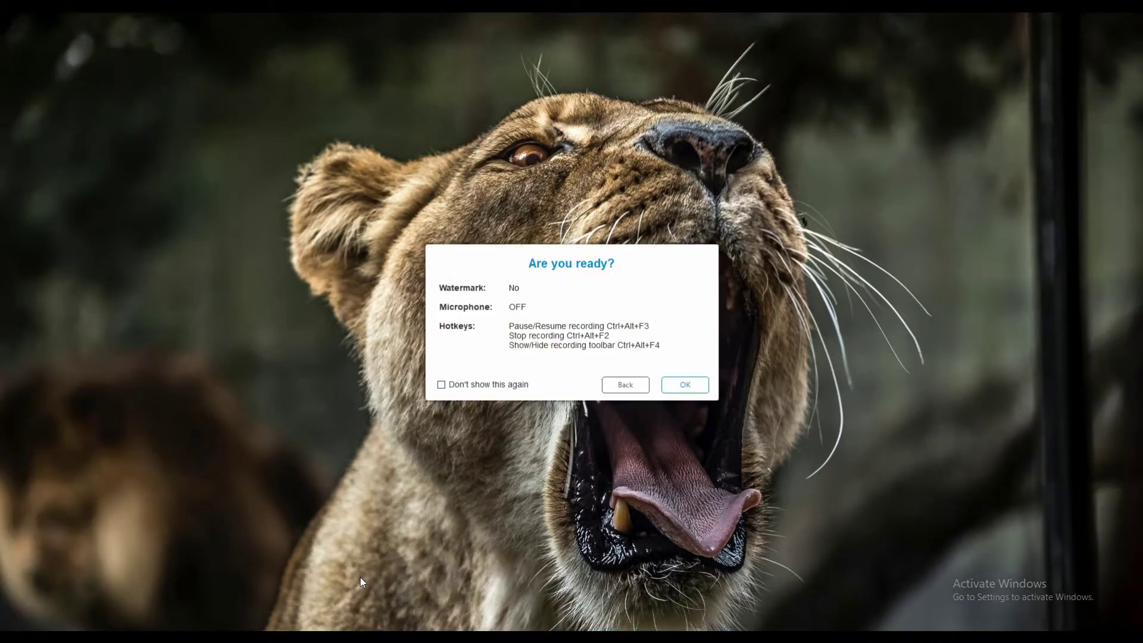
pyautogui.click(695, 384)
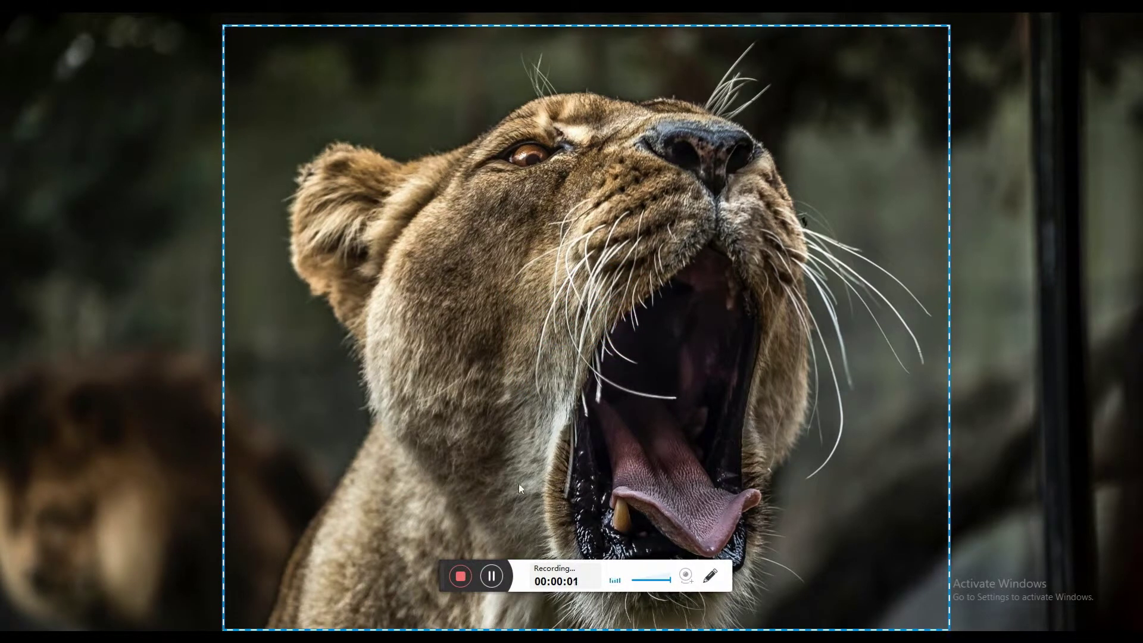
pyautogui.click(710, 574)
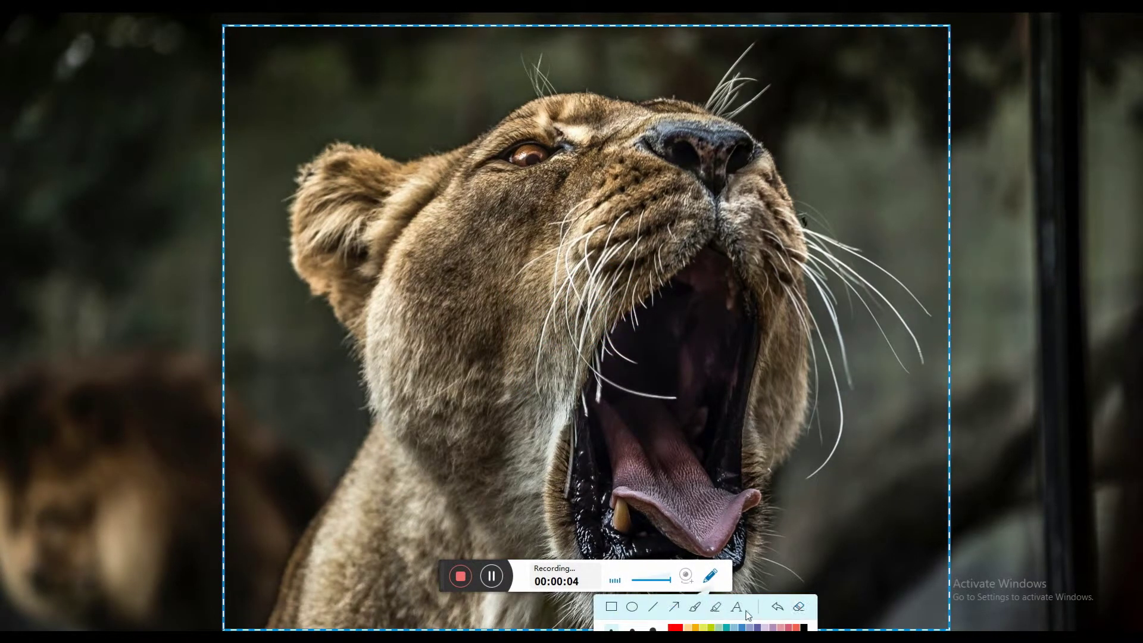
pyautogui.click(738, 608)
pyautogui.click(326, 72)
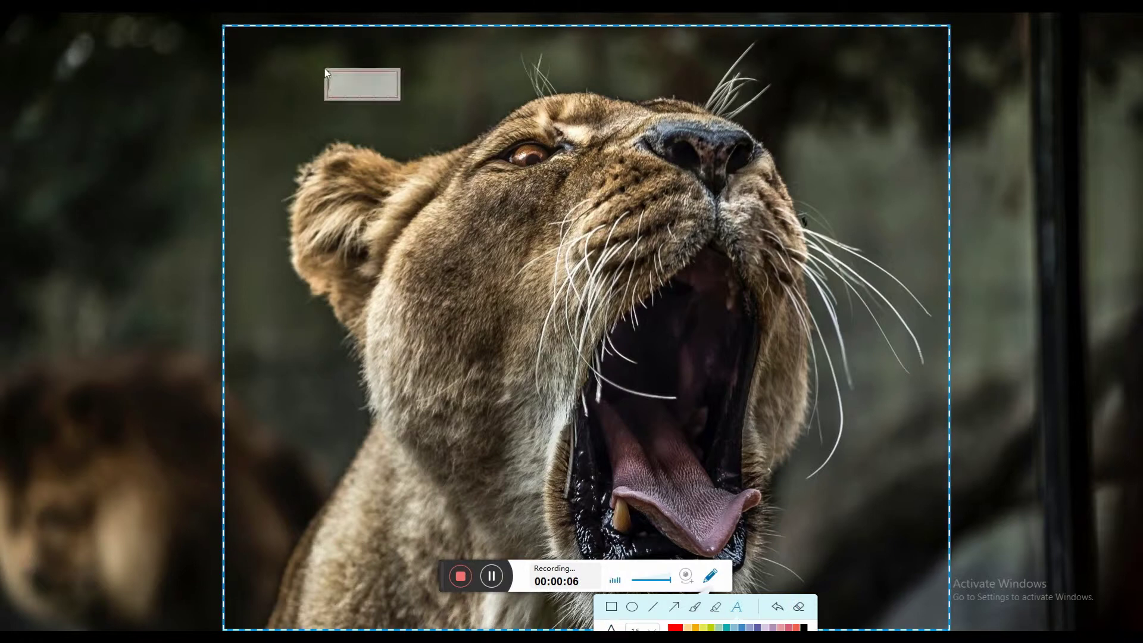
pyautogui.write('LION')
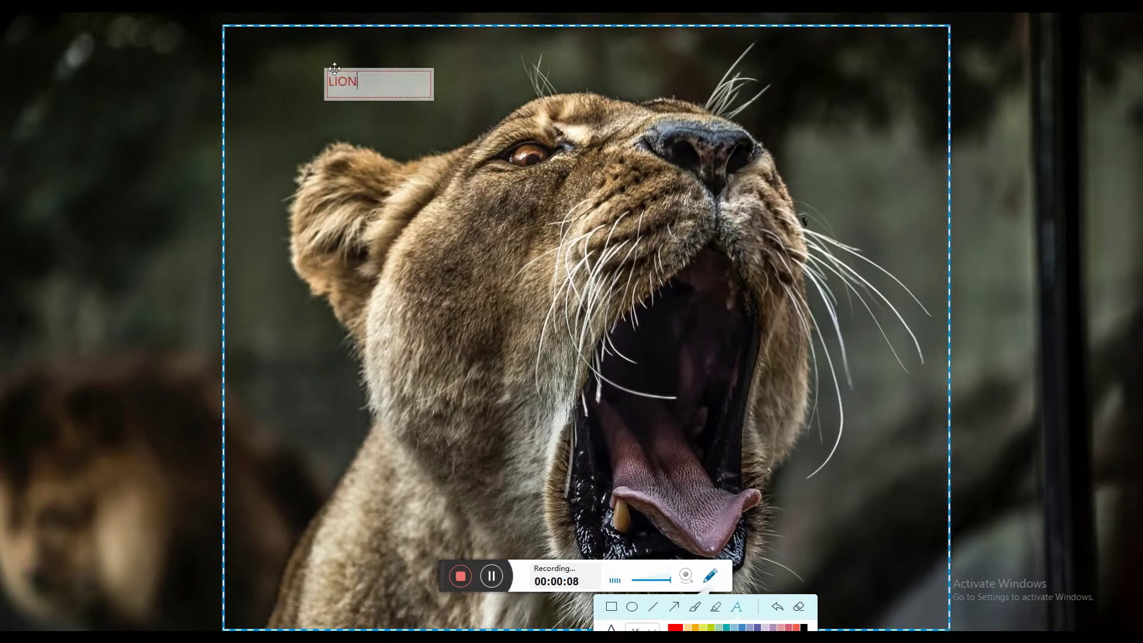
pyautogui.write('!')
pyautogui.click(320, 236)
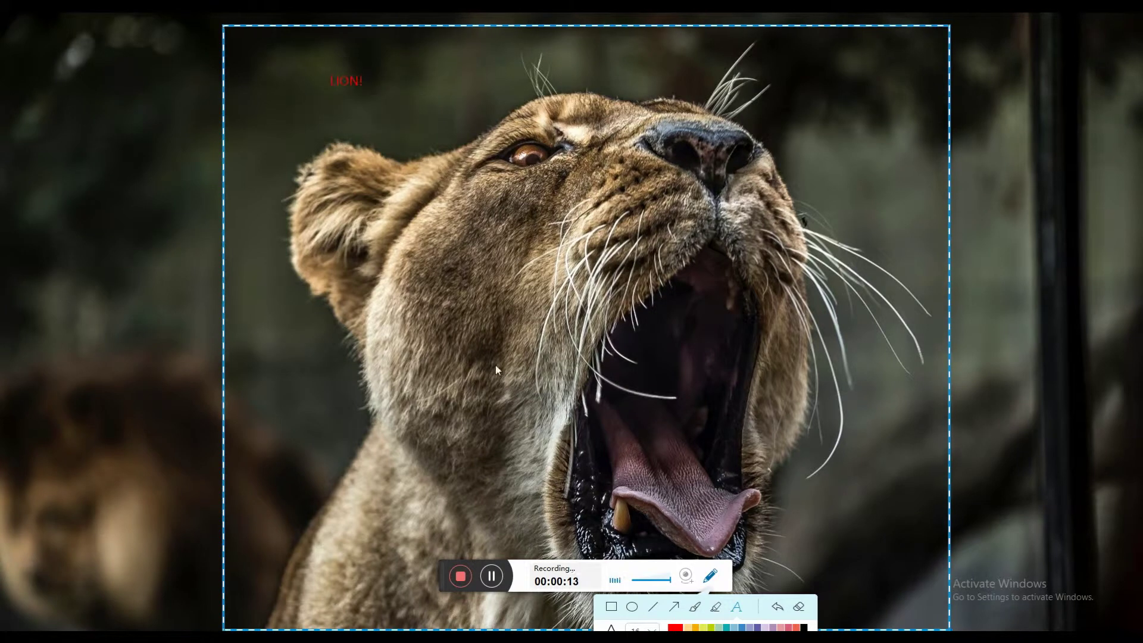
# Draw four red arrows at the eye, head top, neck and jaw, then stop recording.
pyautogui.click(673, 606)
pyautogui.moveTo(351, 90); pyautogui.dragTo(458, 139)
pyautogui.moveTo(402, 45); pyautogui.dragTo(507, 104)
pyautogui.moveTo(268, 470); pyautogui.dragTo(344, 404)
pyautogui.moveTo(908, 528); pyautogui.dragTo(801, 484)
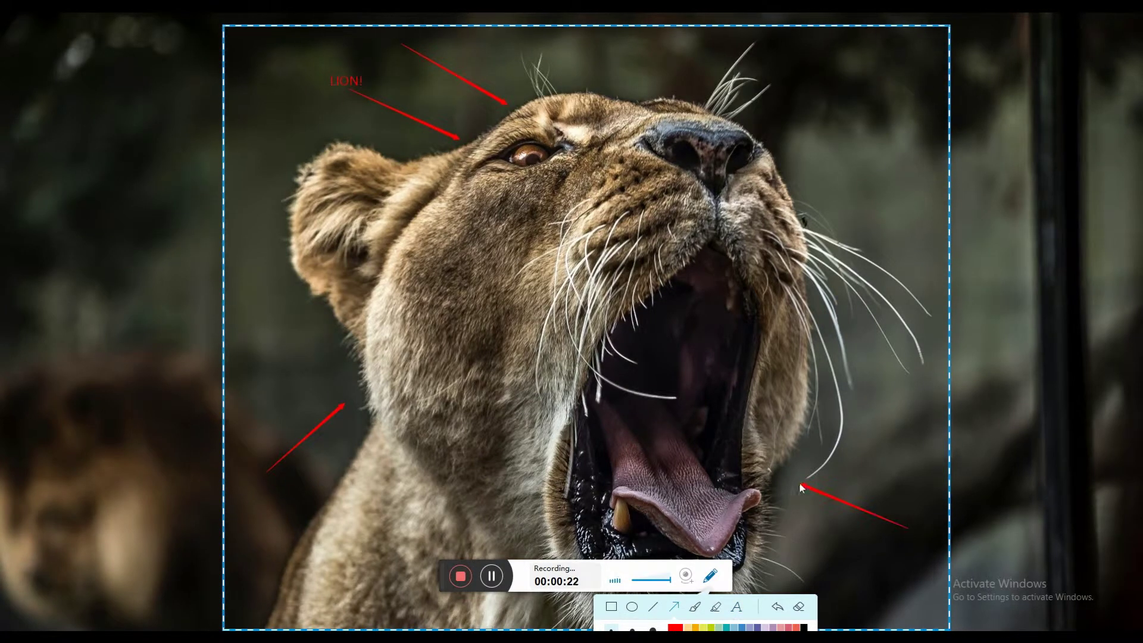
pyautogui.click(710, 575)
pyautogui.click(461, 577)
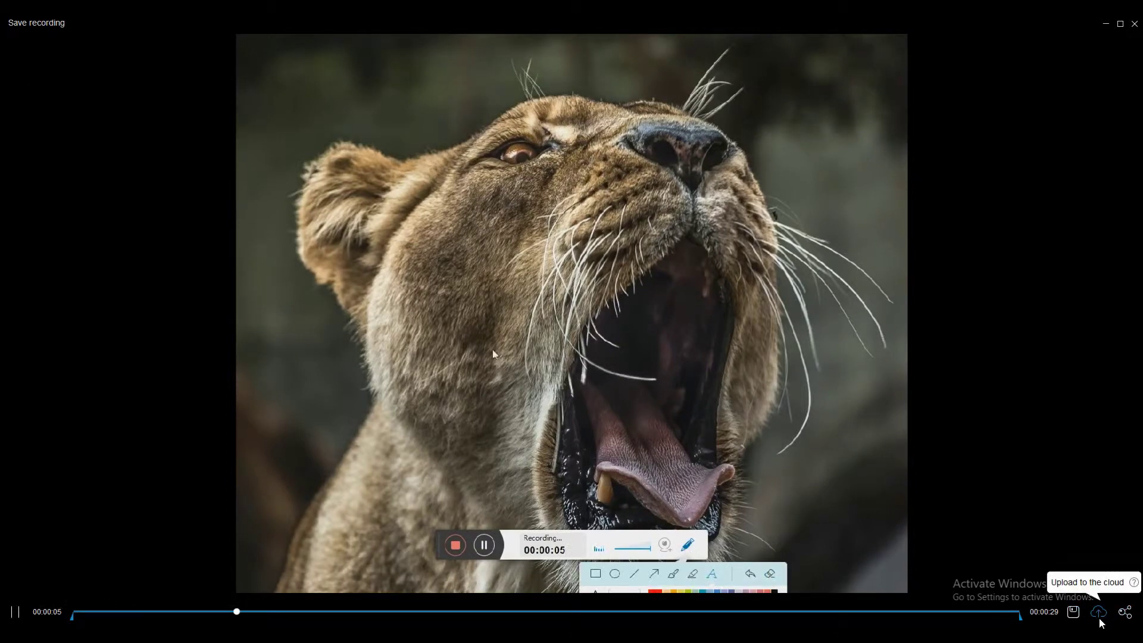
# Save the annotated capture as the video file 20190318_115654.mp4.
pyautogui.click(1125, 613)
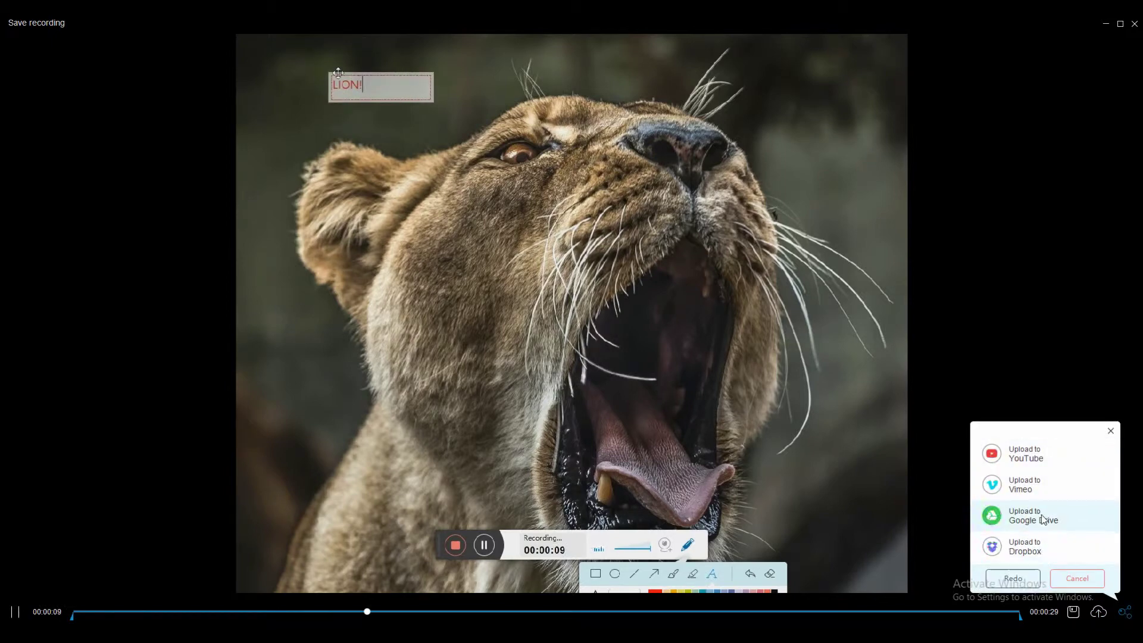
pyautogui.click(1126, 613)
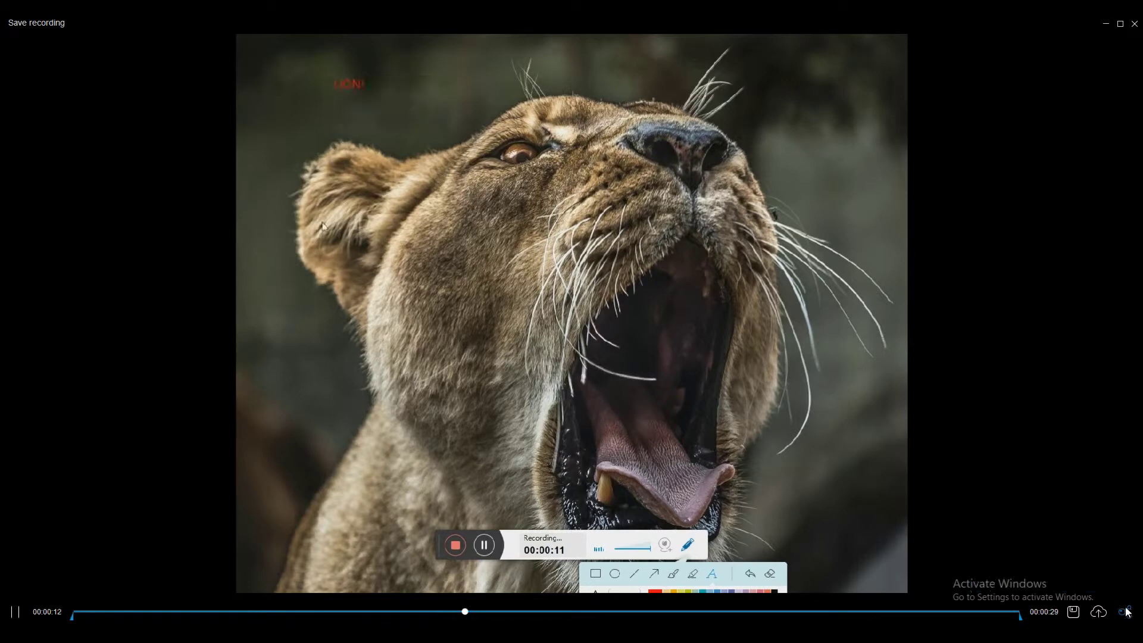
pyautogui.click(1073, 612)
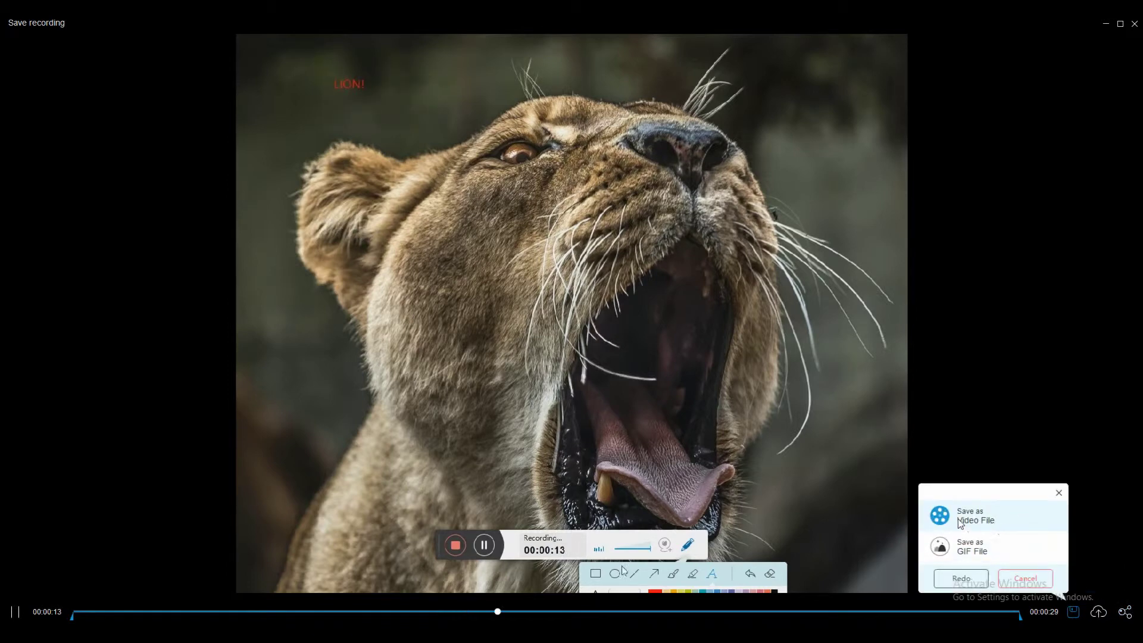
pyautogui.click(983, 521)
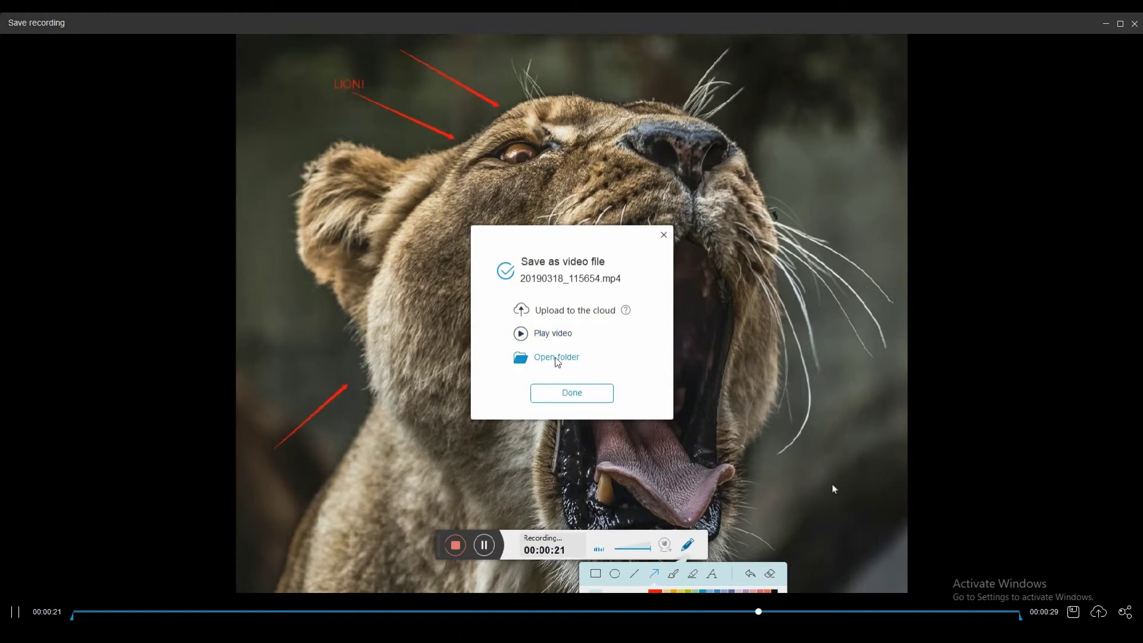
pyautogui.click(570, 392)
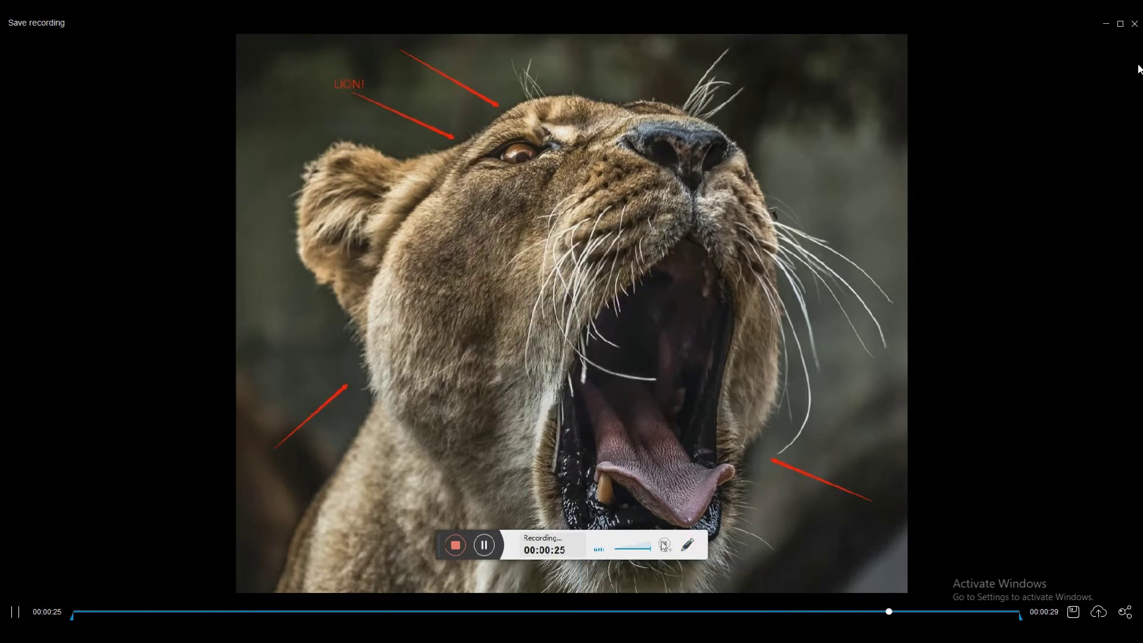